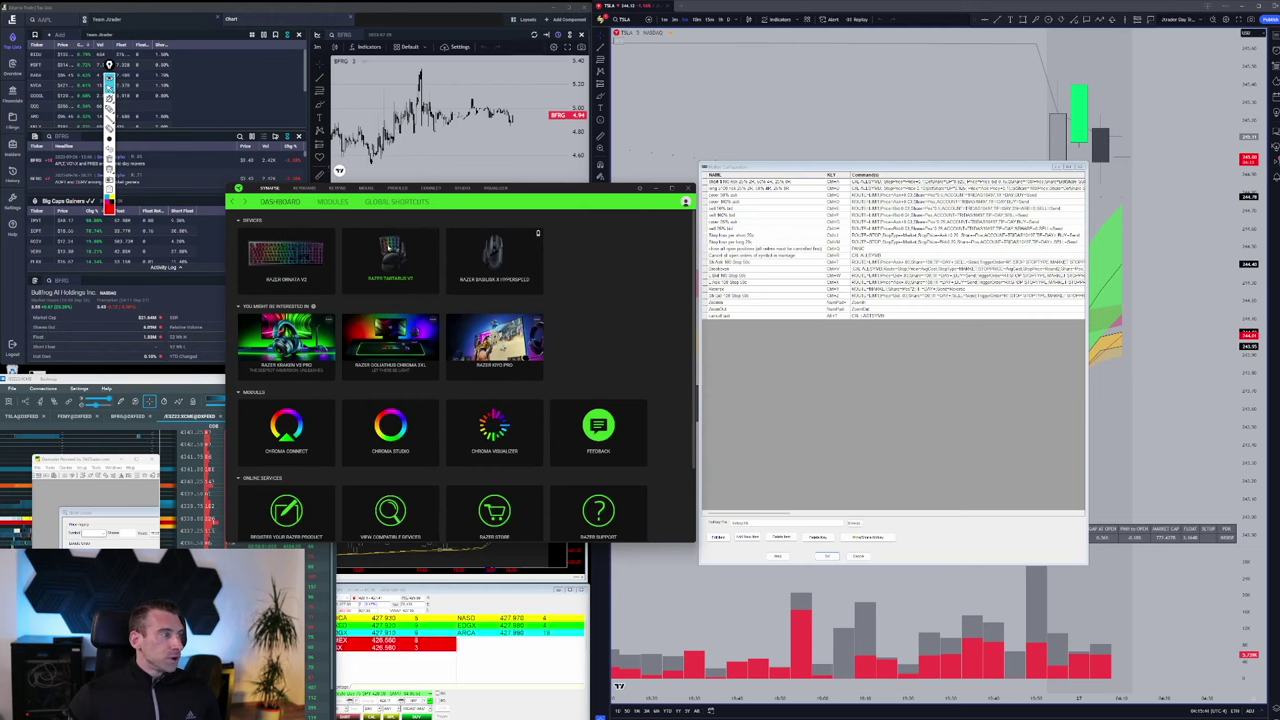
Open the Tartarus V2 page and switch from Keymap 2 to Keymap 1 and back.
{"action": "left_click", "coordinate": [388, 248]}
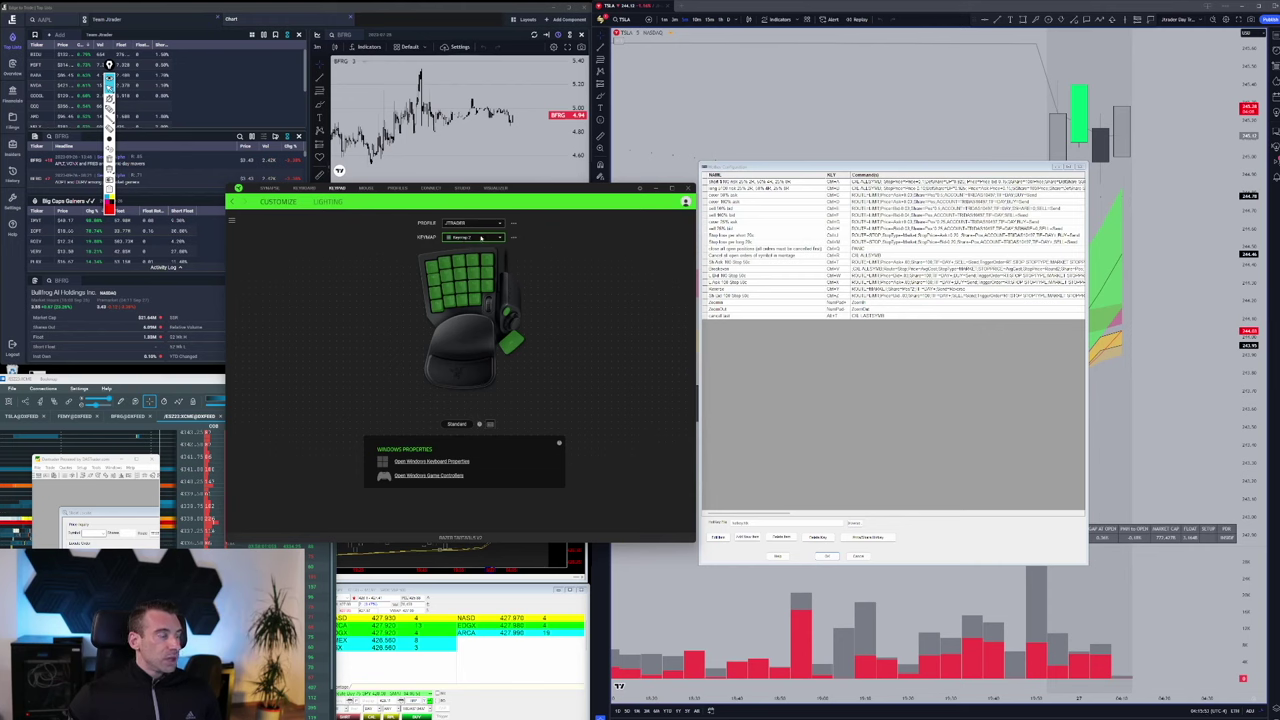
{"action": "mouse_move", "coordinate": [468, 258]}
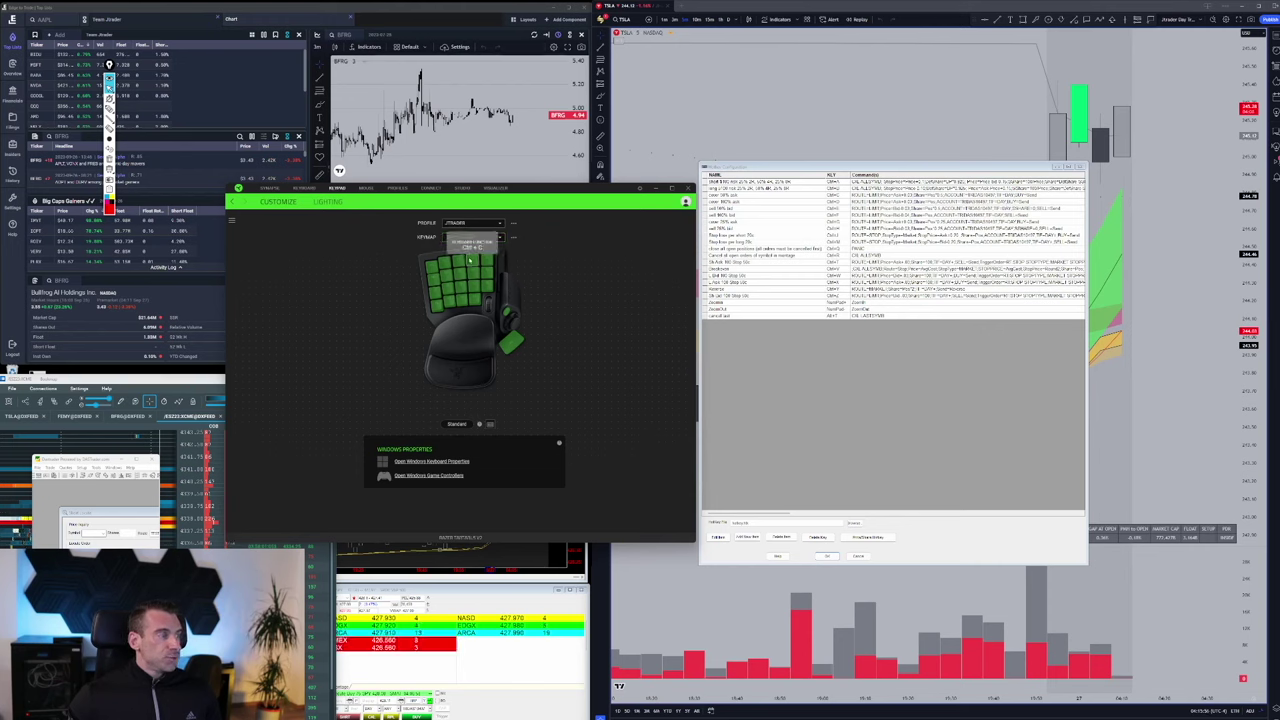
{"action": "left_click", "coordinate": [475, 237]}
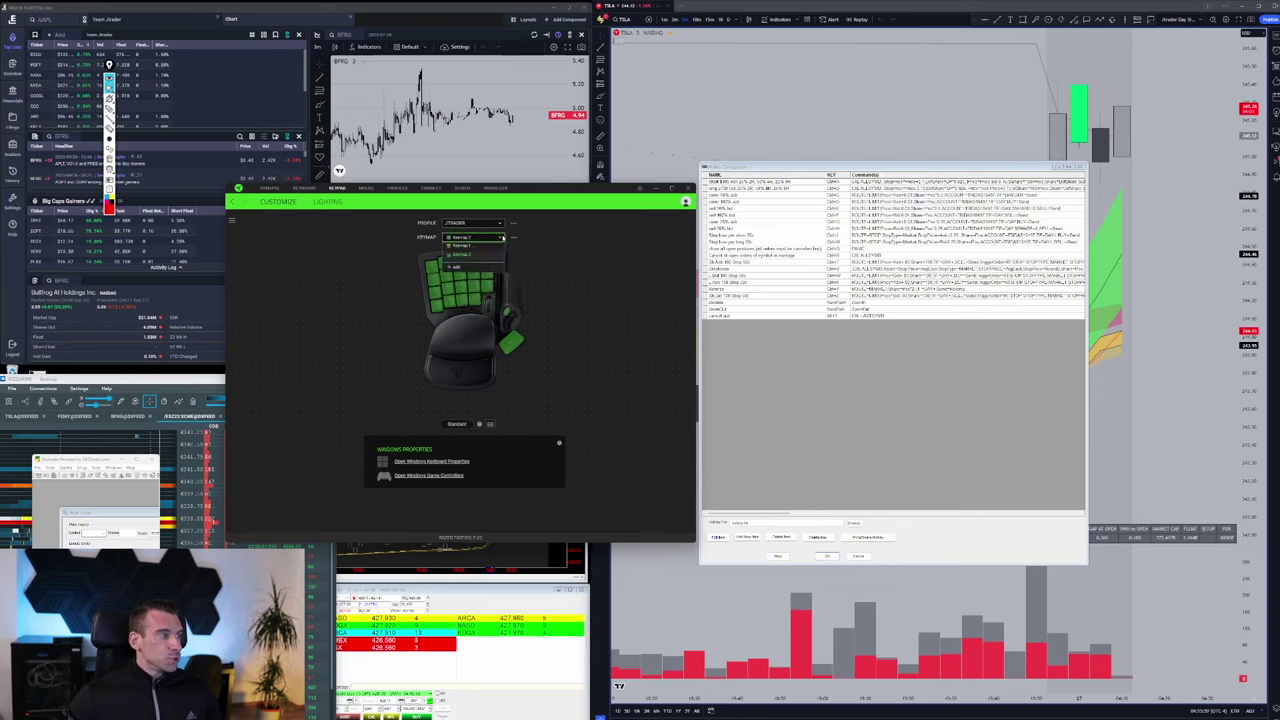
{"action": "left_click", "coordinate": [476, 246]}
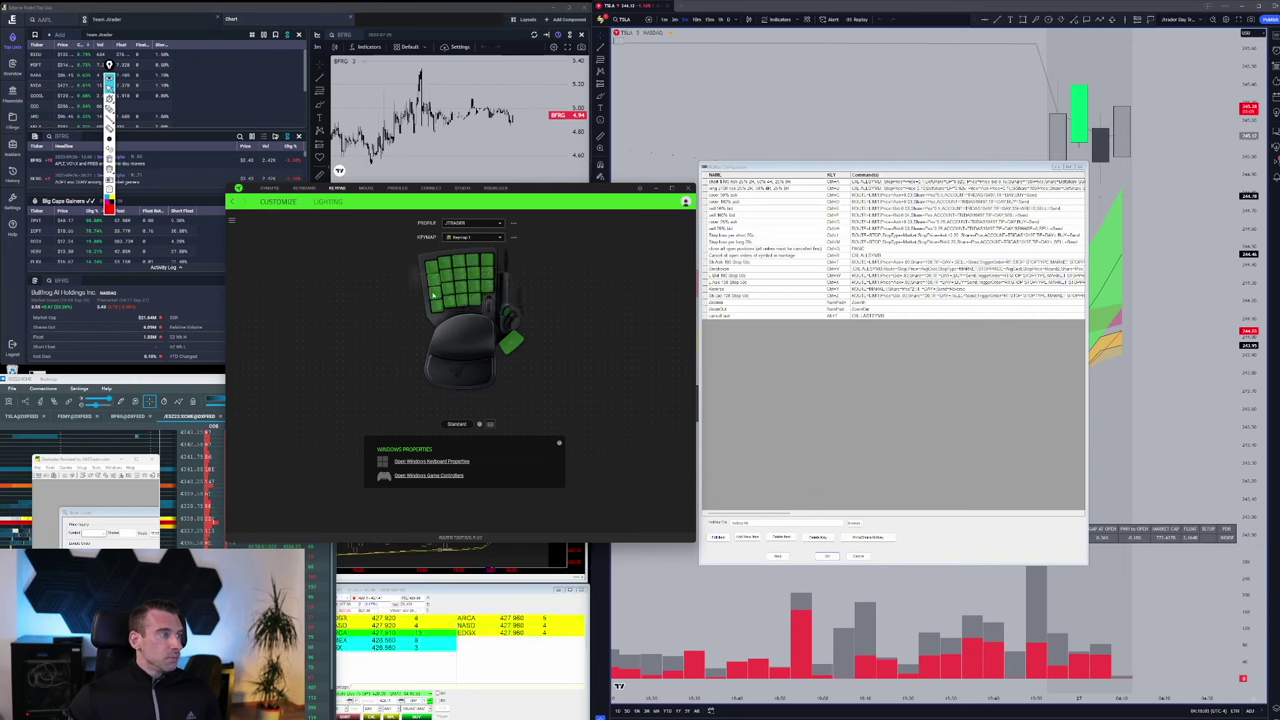
{"action": "left_click", "coordinate": [497, 238]}
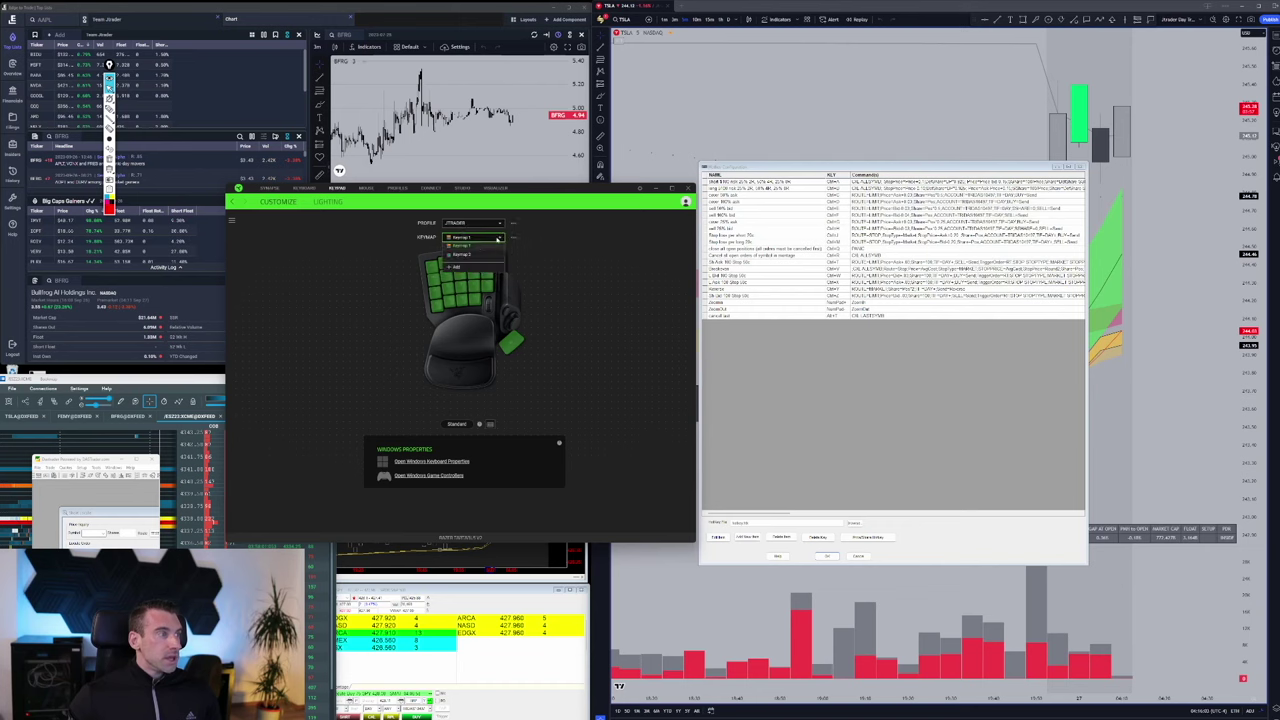
{"action": "left_click", "coordinate": [481, 254]}
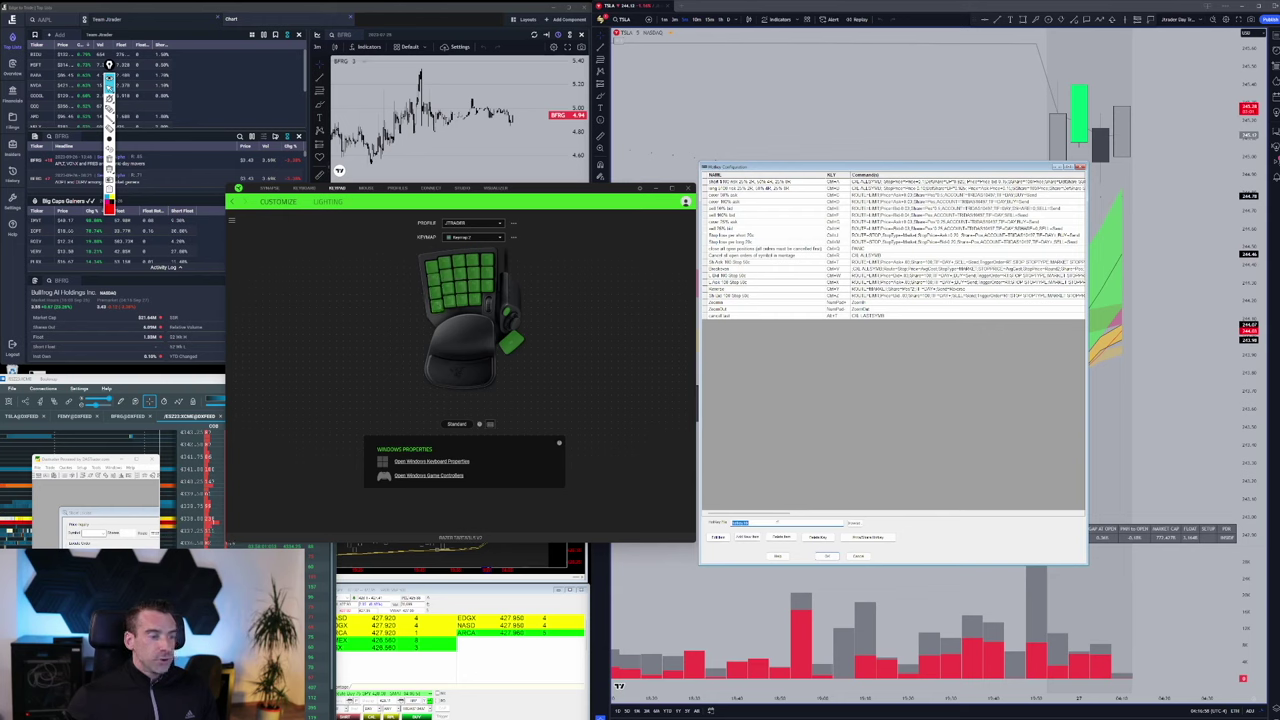
Add a new hotkey item and open the Hot Key Script Builder.
{"action": "left_click", "coordinate": [746, 537]}
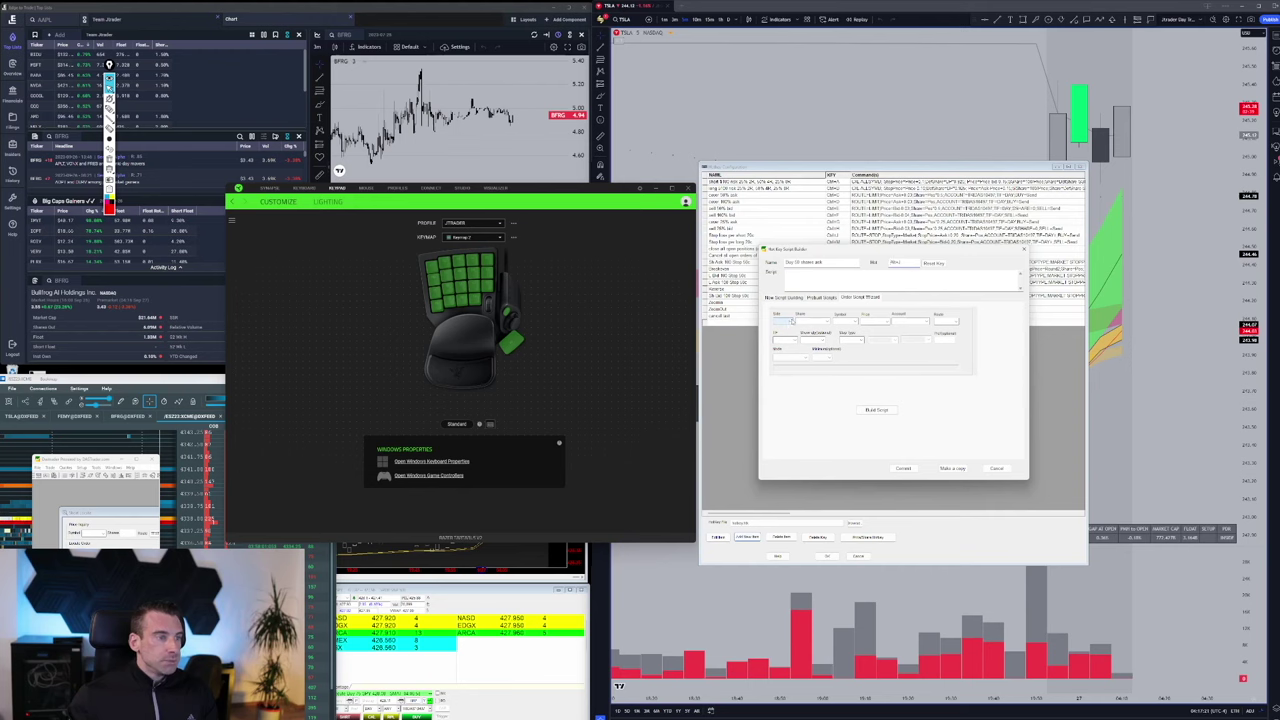
Set the order to Buy 50 shares priced at the Ask.
{"action": "key", "text": "alt+Down"}
{"action": "key", "text": "Return"}
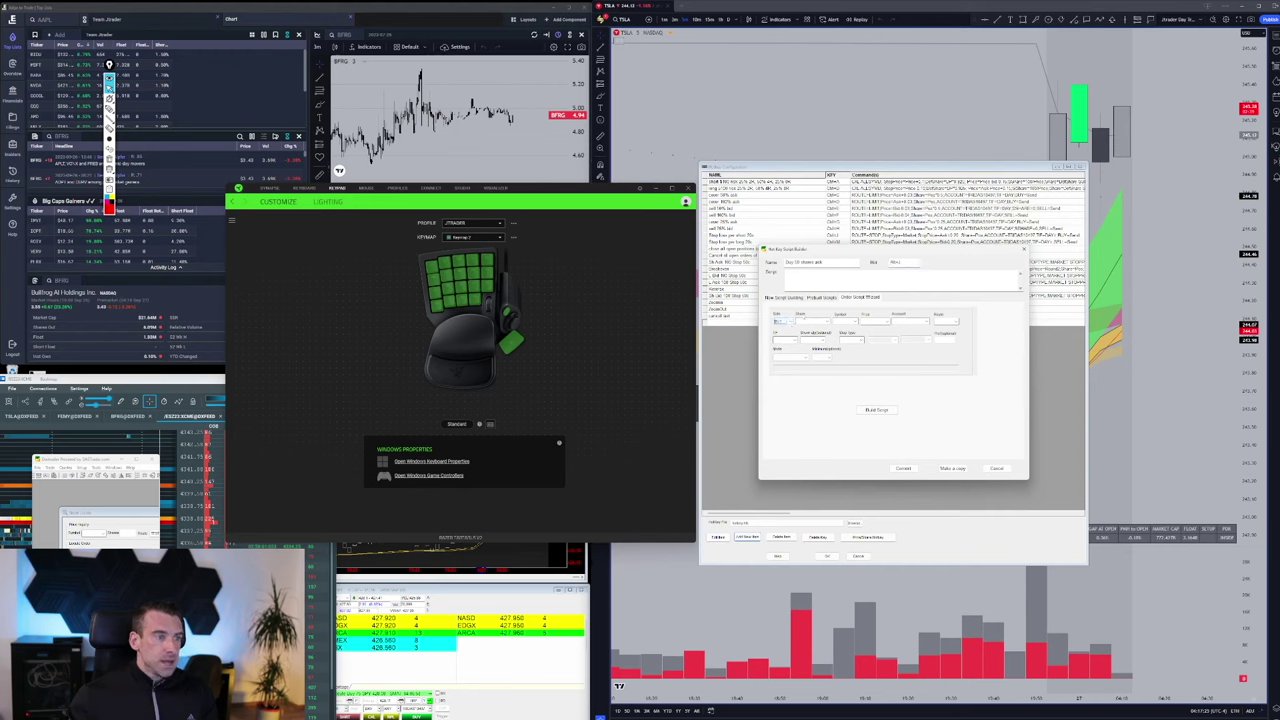
{"action": "left_click", "coordinate": [828, 323]}
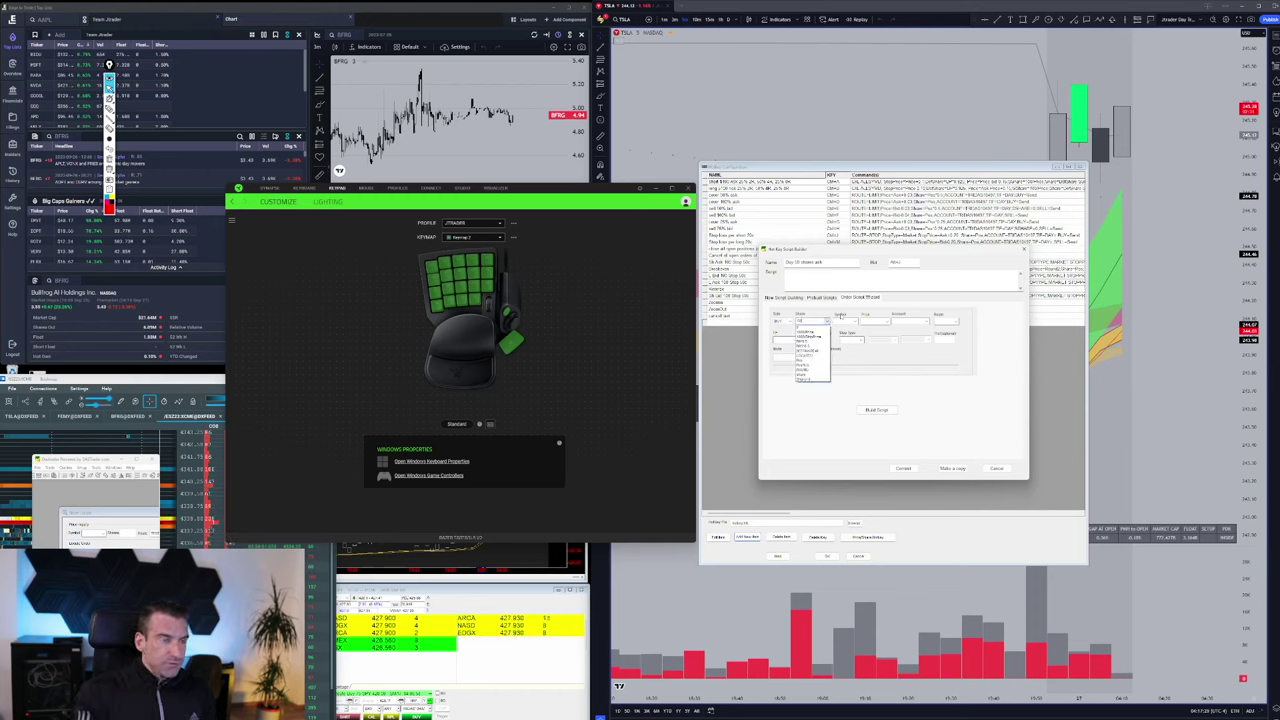
{"action": "key", "text": "Return"}
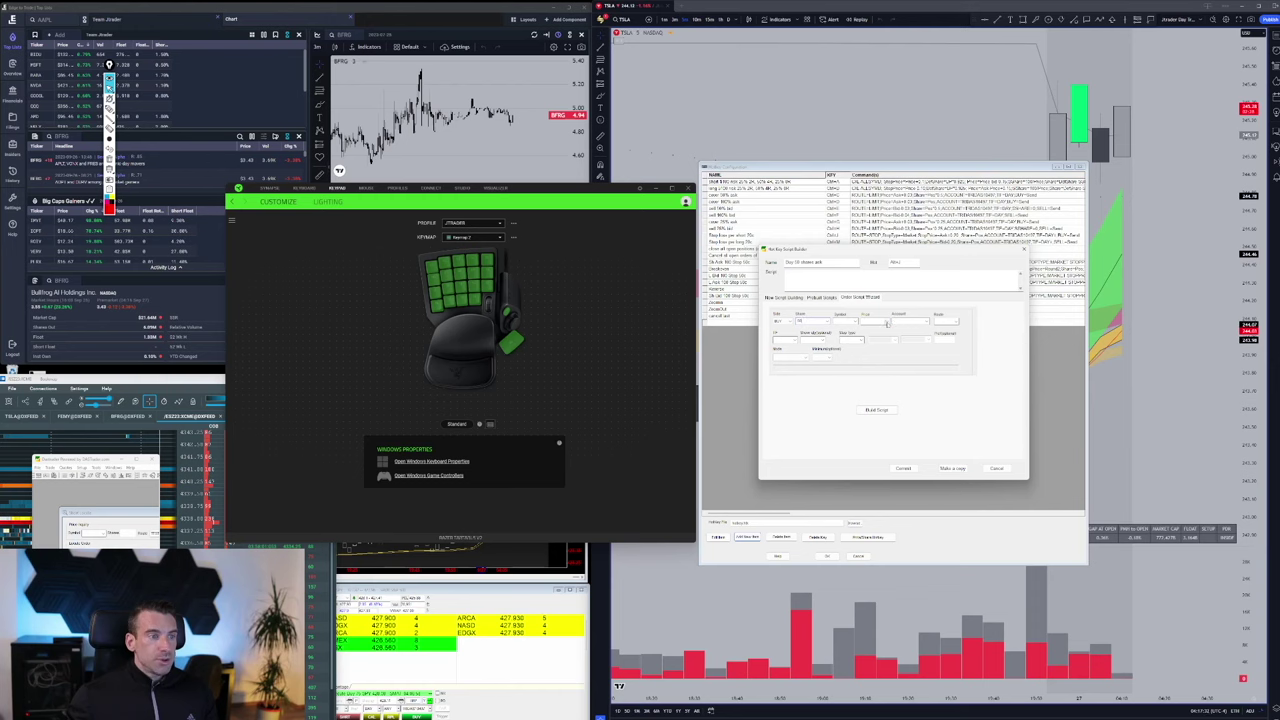
{"action": "left_click", "coordinate": [887, 323]}
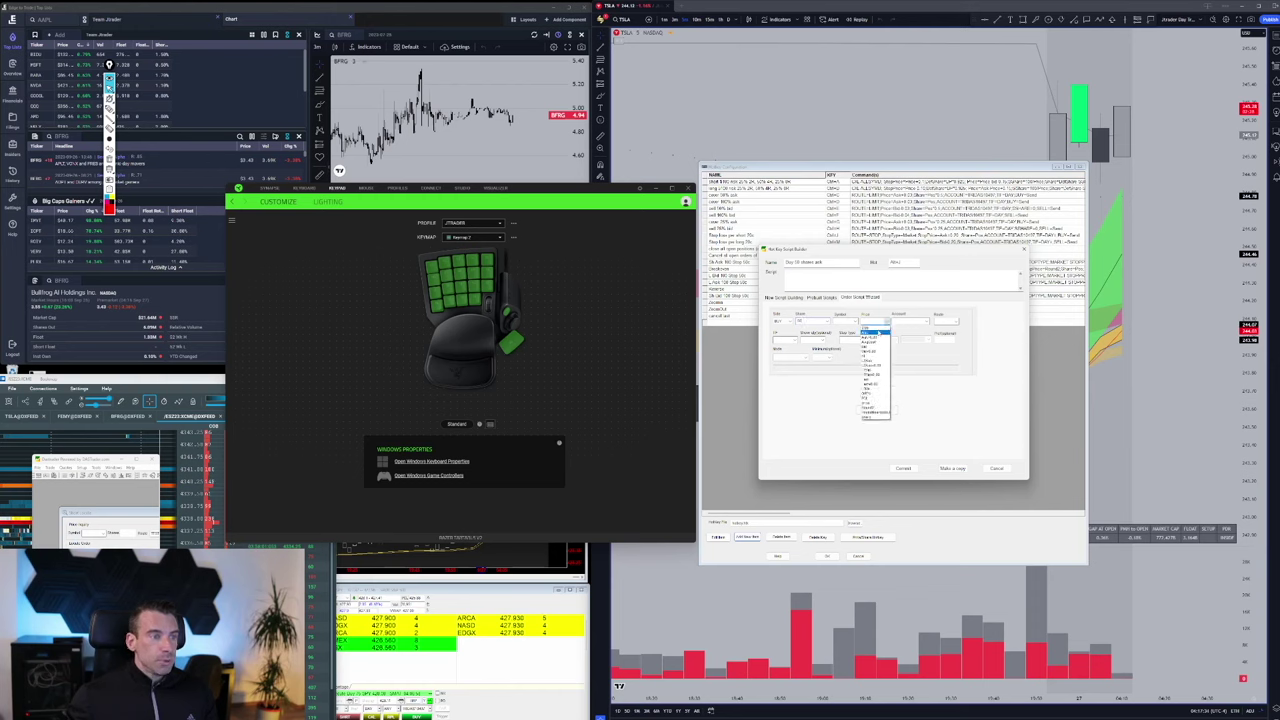
{"action": "key", "text": "Return"}
{"action": "left_click", "coordinate": [884, 323]}
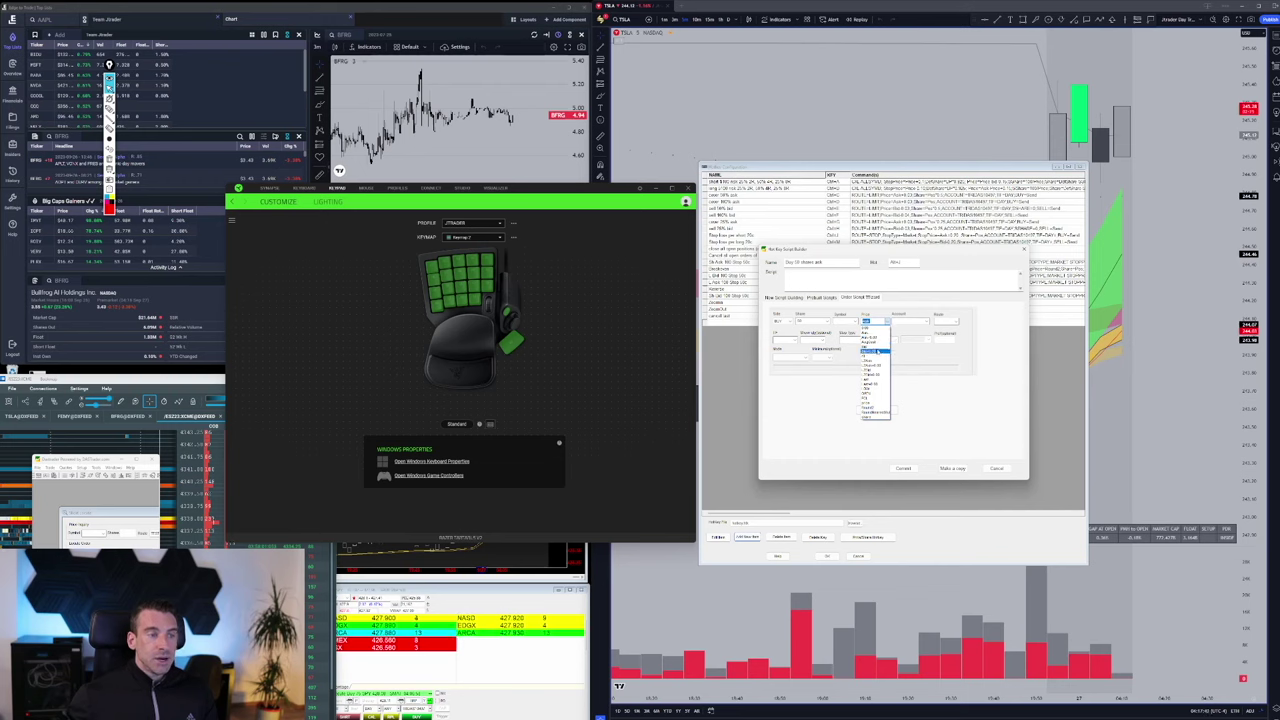
{"action": "left_click", "coordinate": [876, 351]}
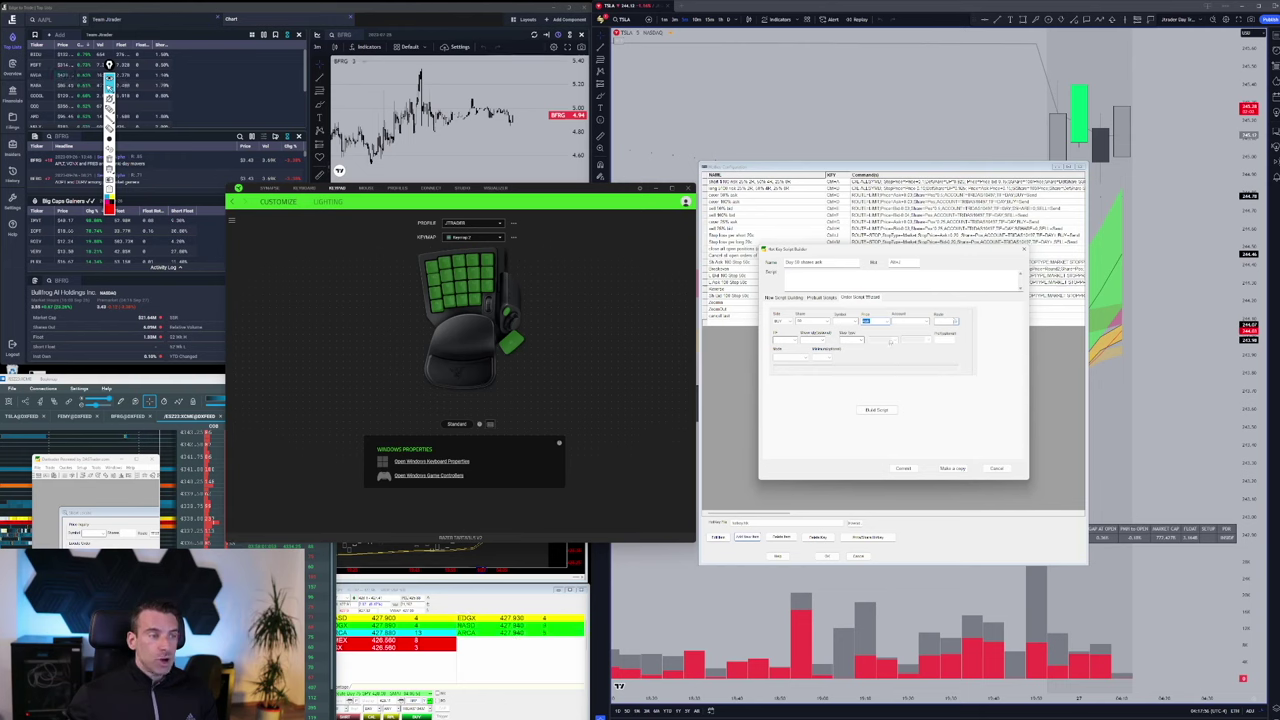
Fill in the route and TIF settings, then build the hotkey script.
{"action": "left_click", "coordinate": [785, 341]}
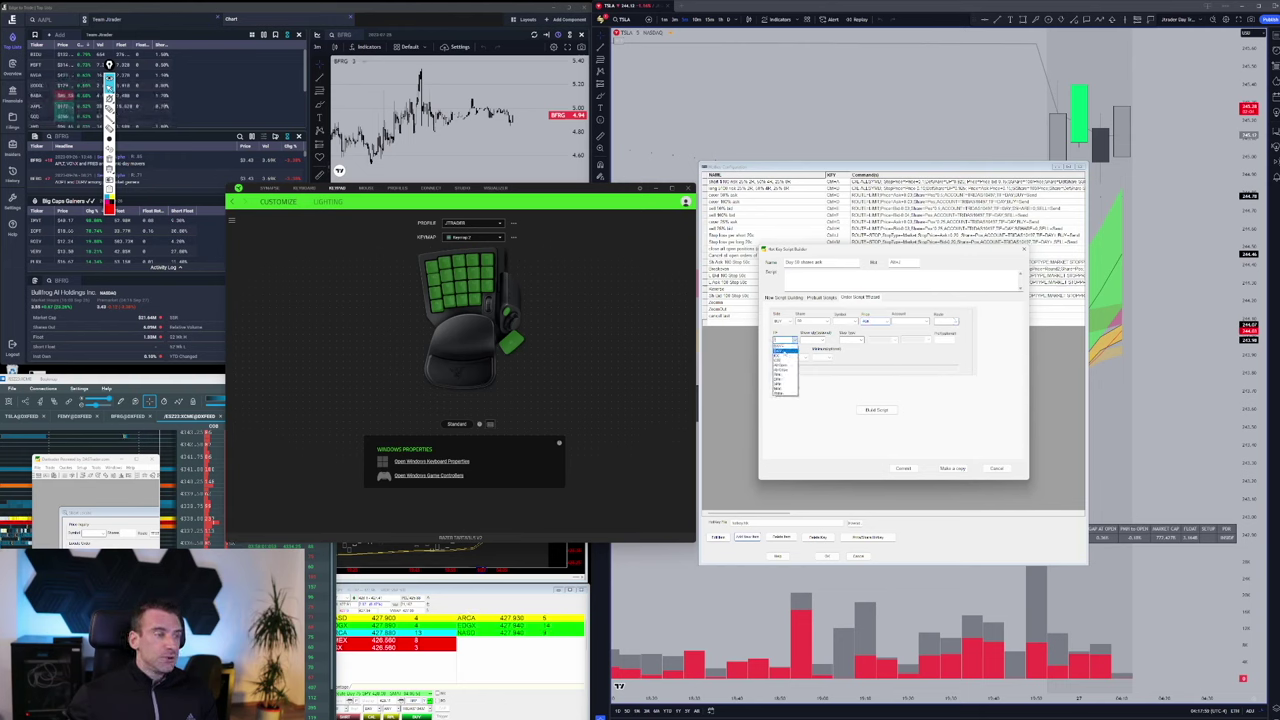
{"action": "left_click", "coordinate": [783, 352]}
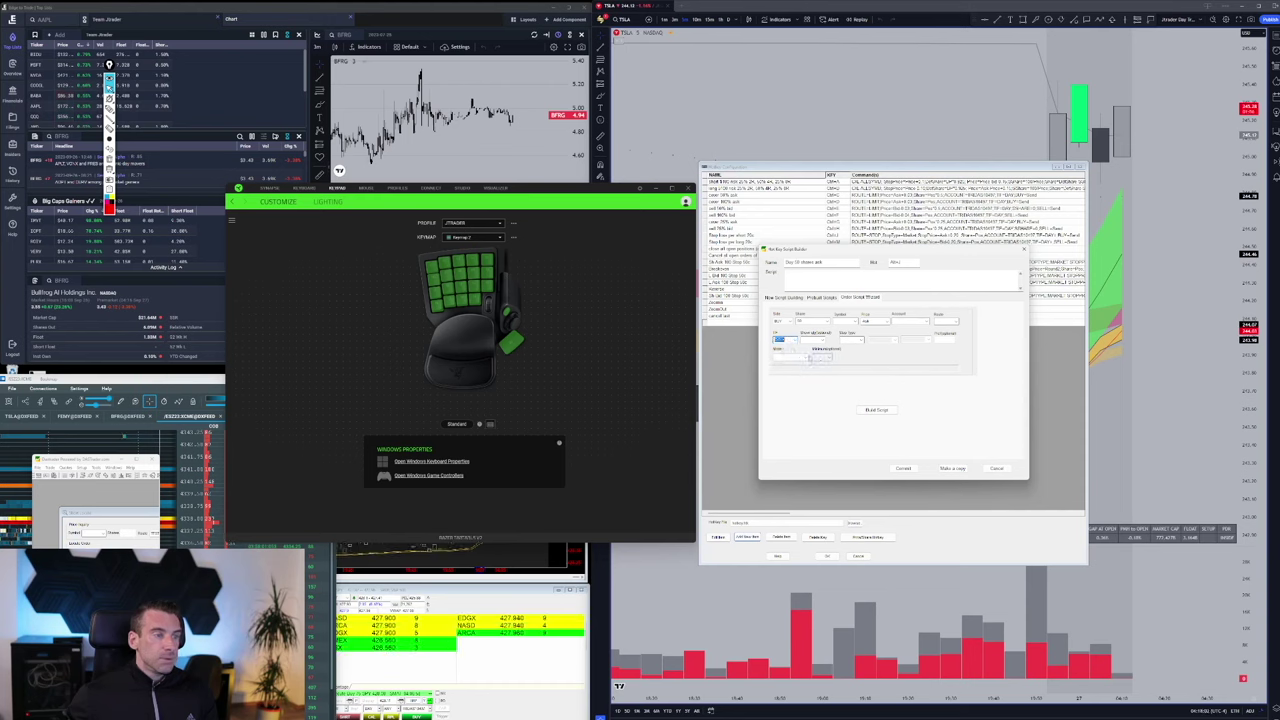
{"action": "left_click", "coordinate": [790, 357]}
{"action": "left_click", "coordinate": [794, 369]}
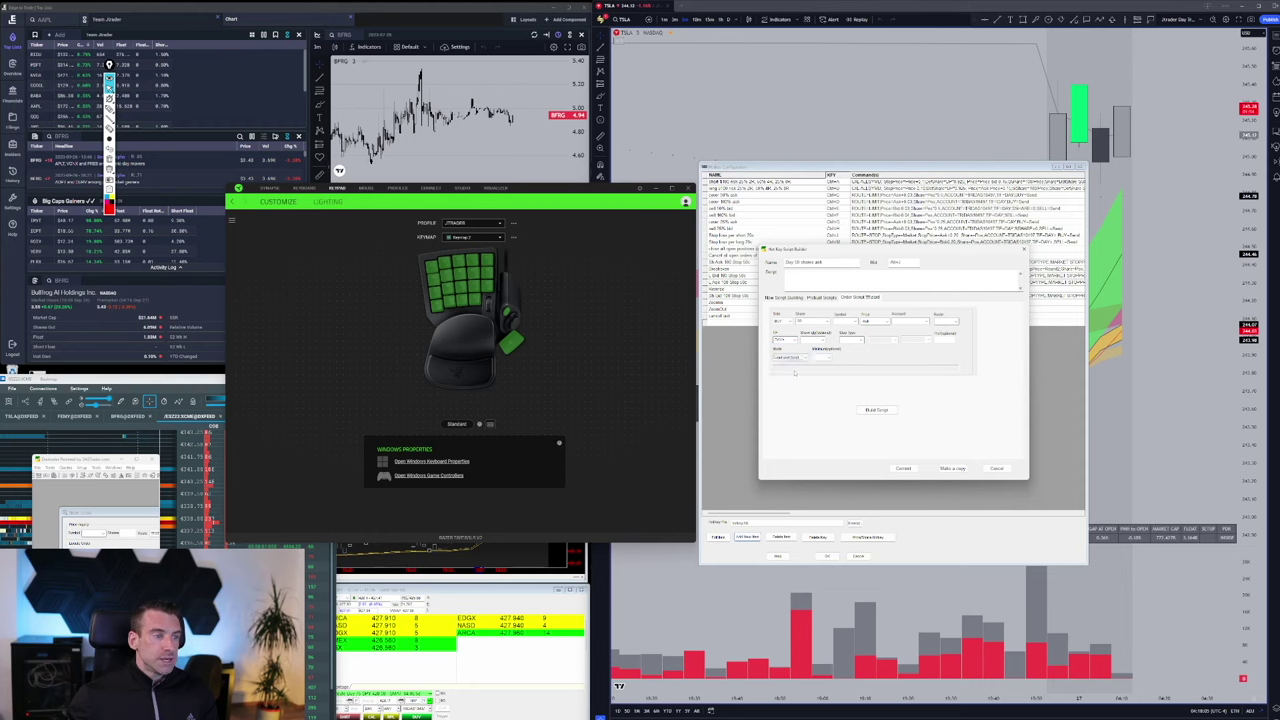
{"action": "left_click", "coordinate": [876, 410]}
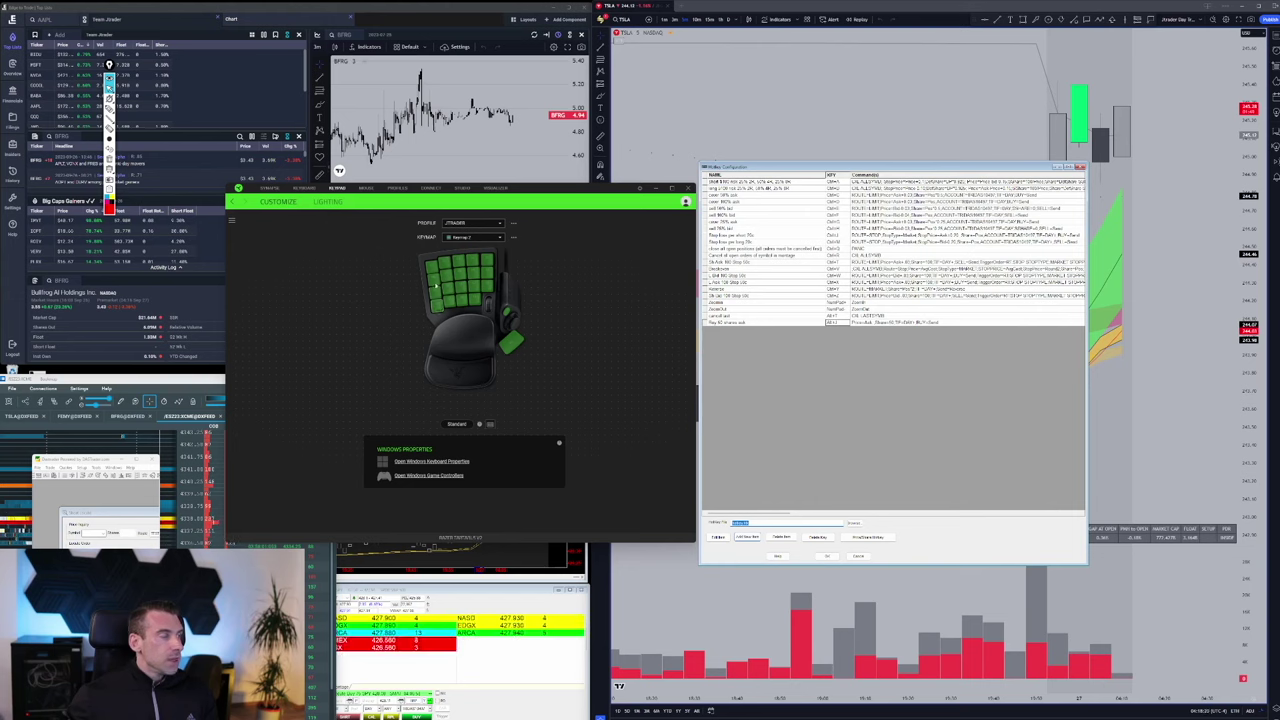
Map a Tartarus keypad key to the recorded hotkey combination and confirm DAS hotkey settings.
{"action": "left_click", "coordinate": [436, 308]}
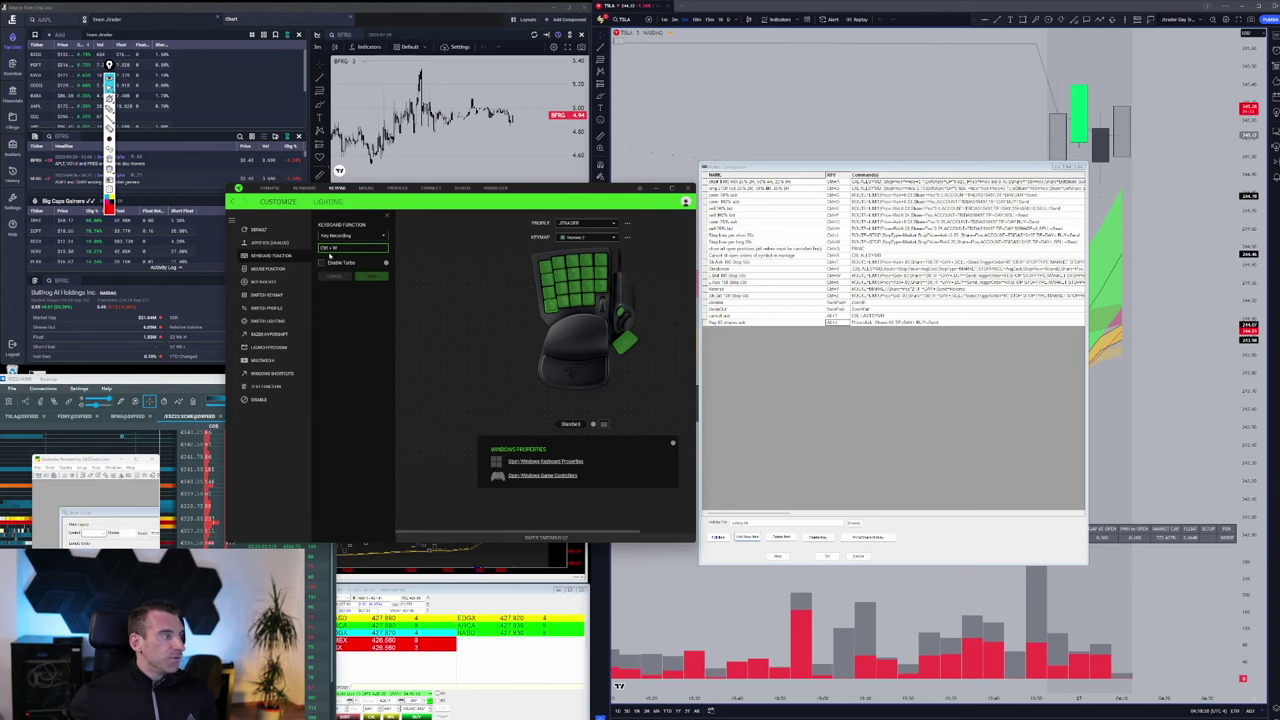
{"action": "key", "text": "alt+z"}
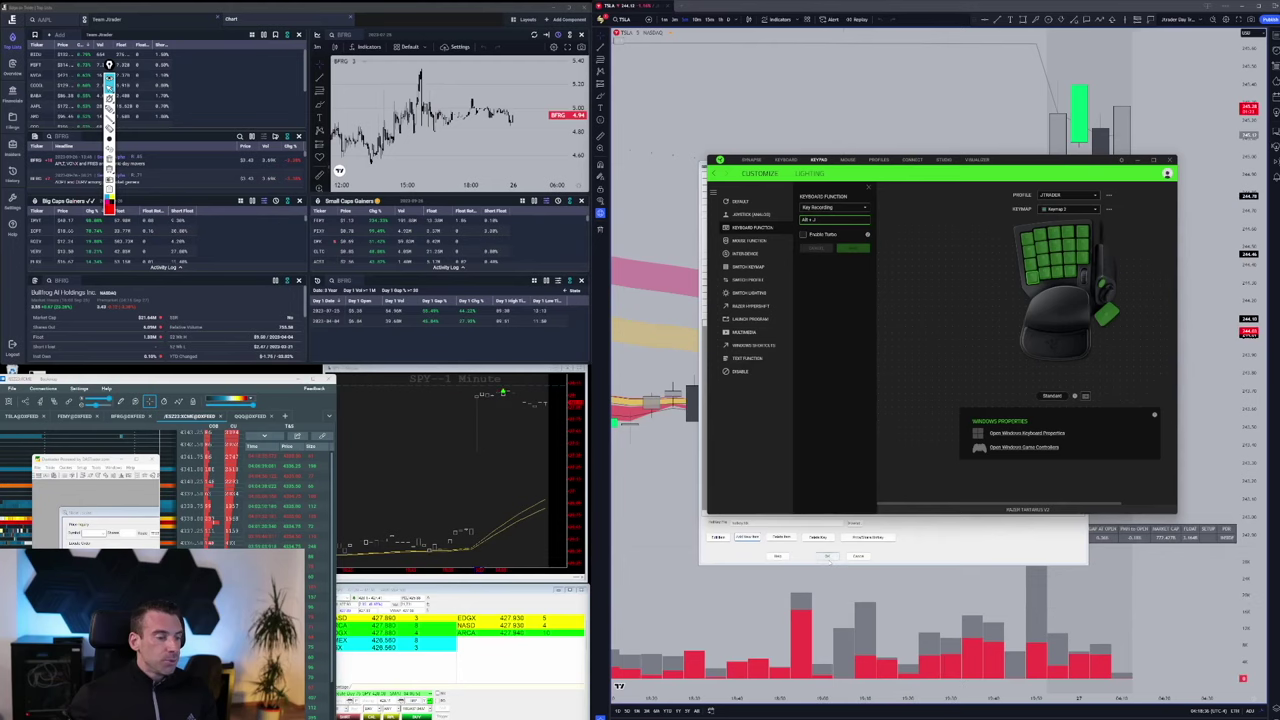
{"action": "left_click", "coordinate": [827, 556]}
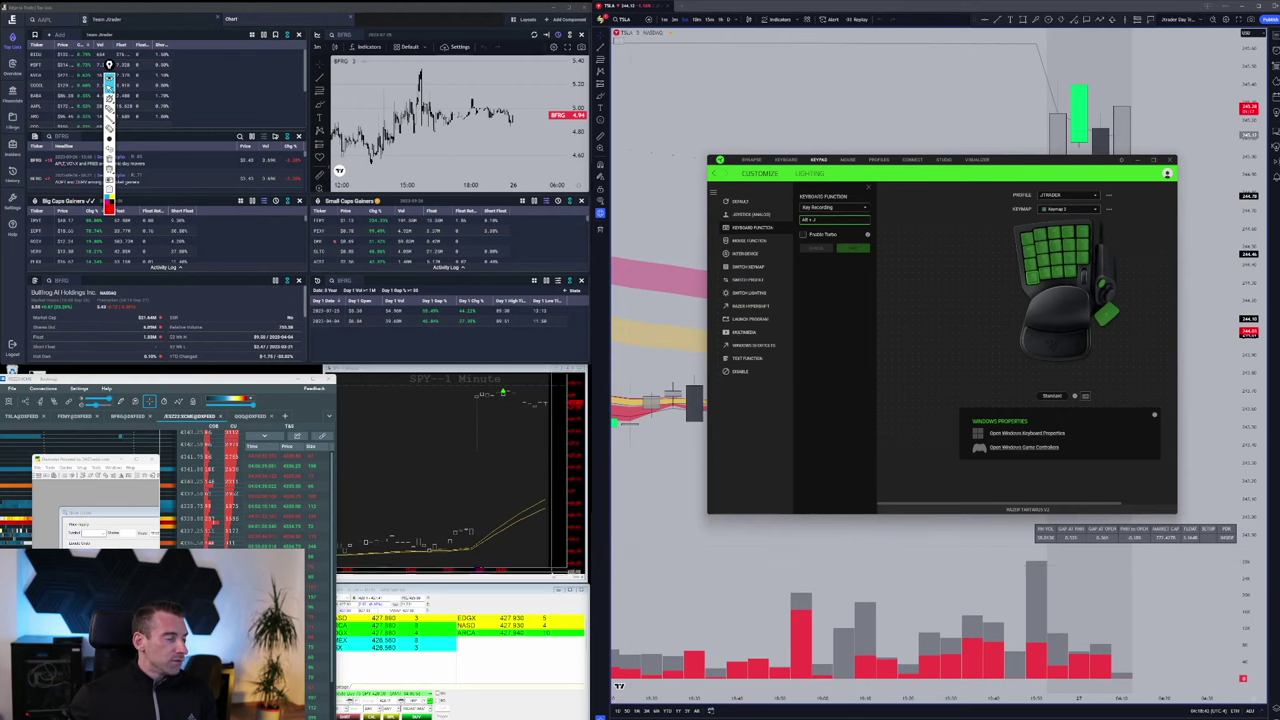
Load the QQQ symbol into the Level 2 montage.
{"action": "left_click", "coordinate": [543, 639]}
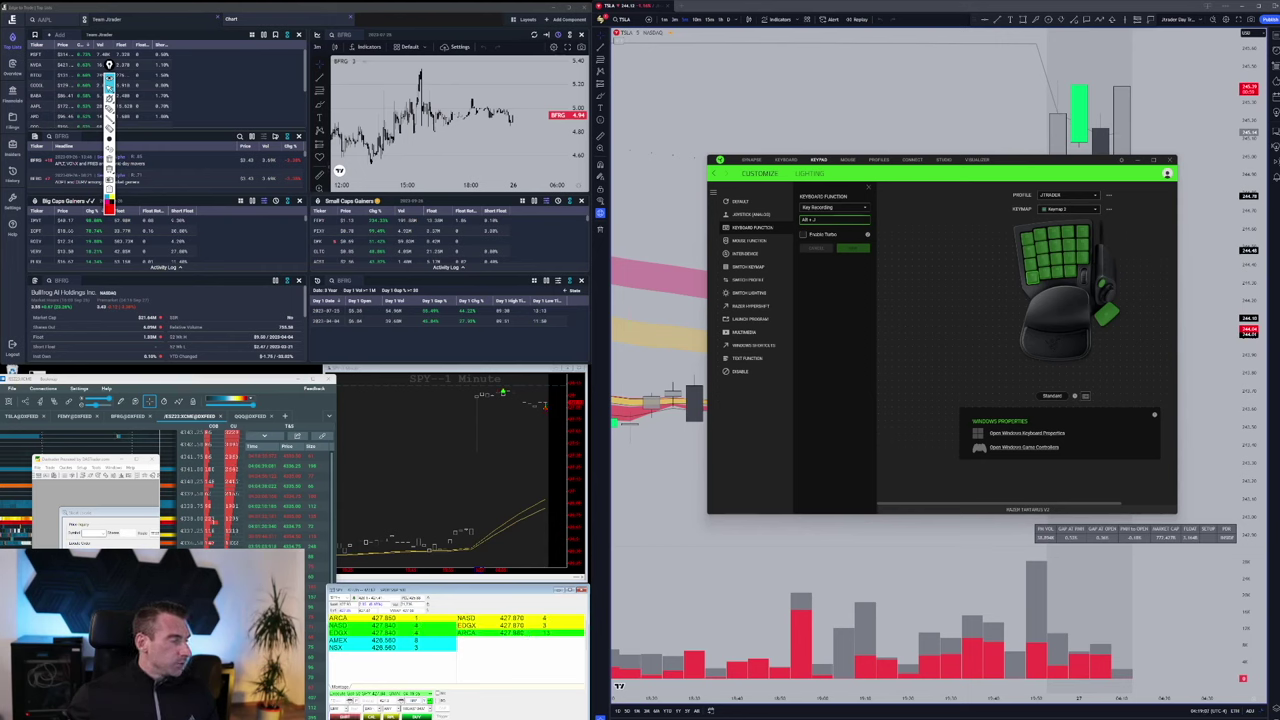
{"action": "type", "text": "QQQ"}
{"action": "key", "text": "Return"}
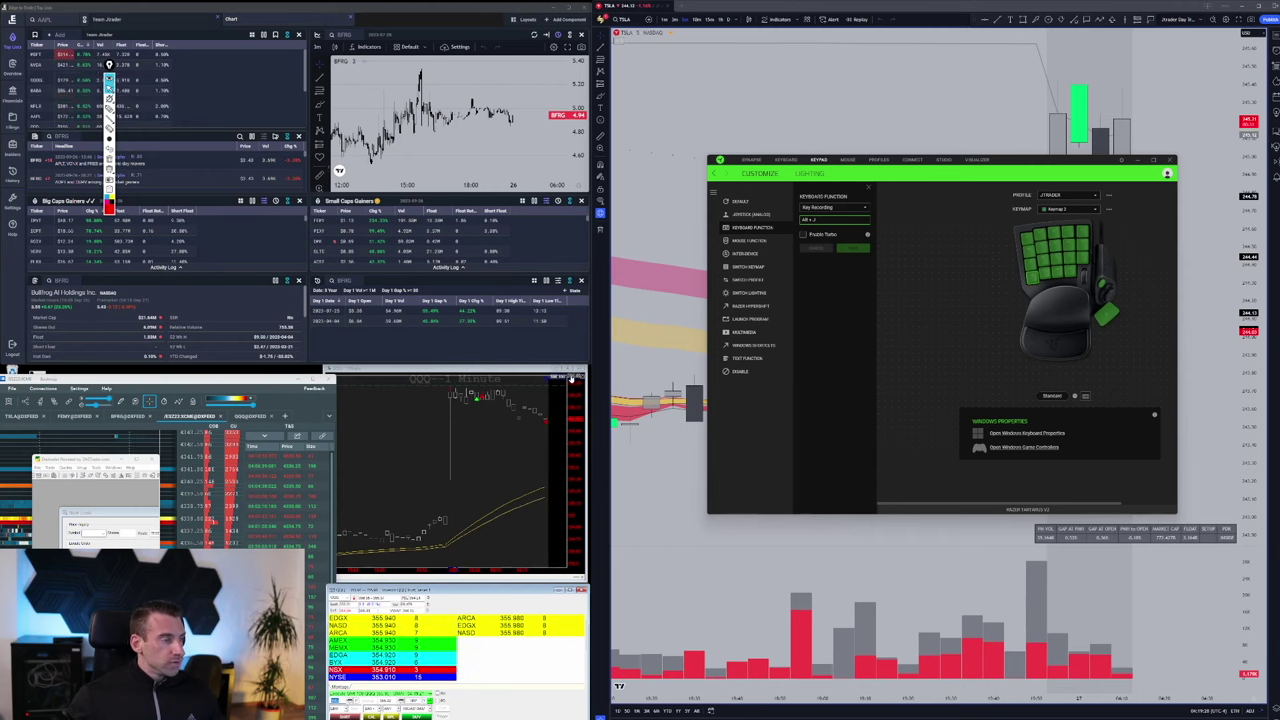
Click the QQQ chart, then focus the QQQ Level 2 montage.
{"action": "left_click", "coordinate": [571, 388]}
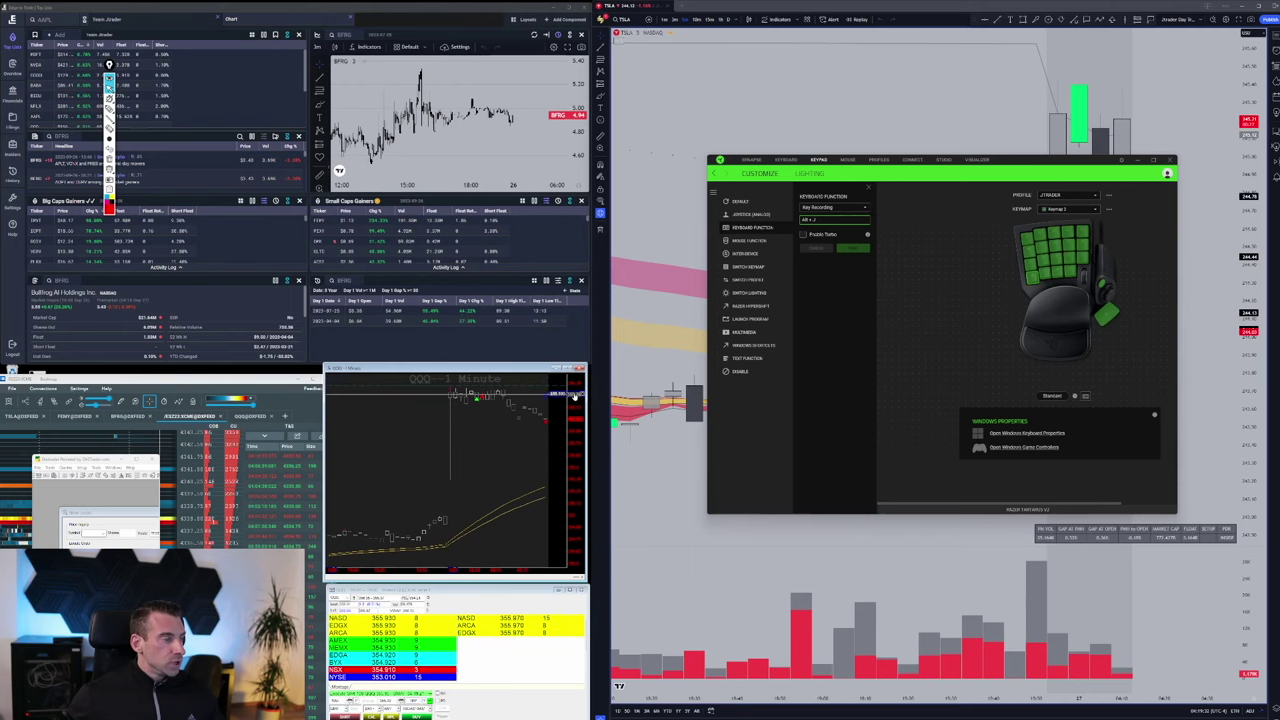
{"action": "left_click", "coordinate": [560, 592]}
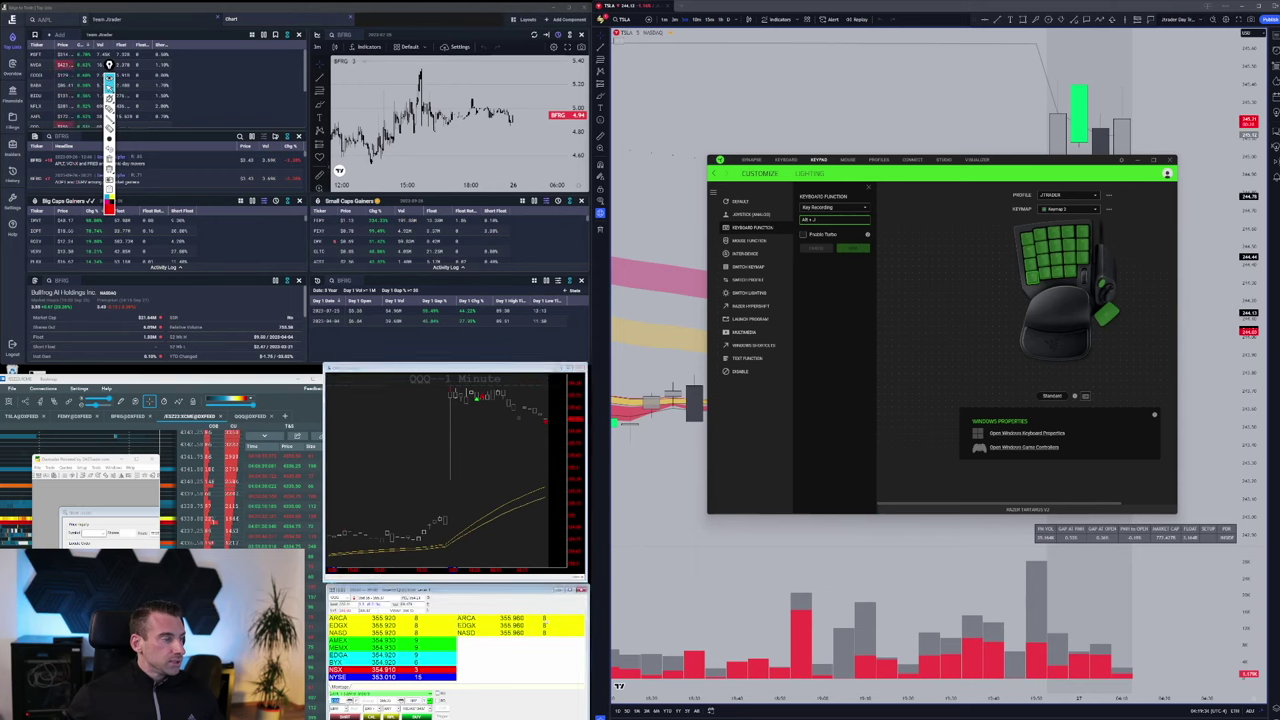